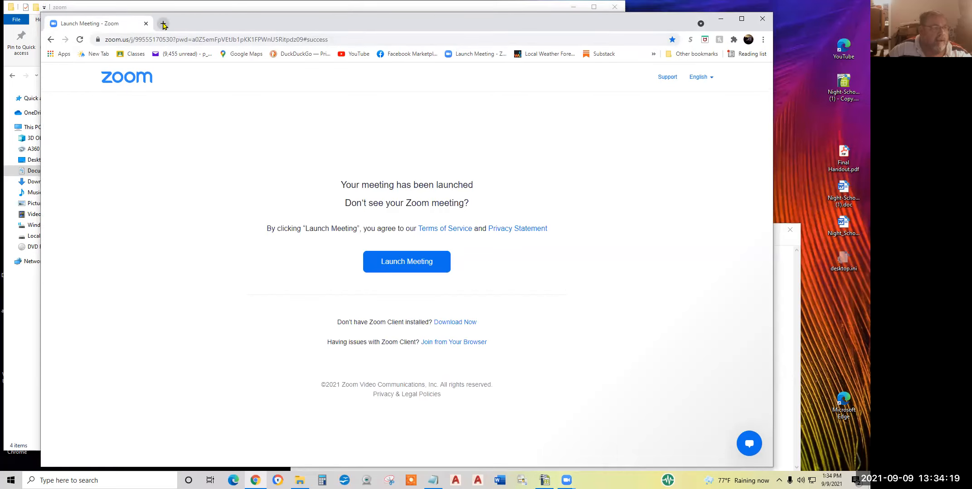
Open autodesk.com in a new browser tab and dismiss the Honey tips pop-up.
click(163, 24)
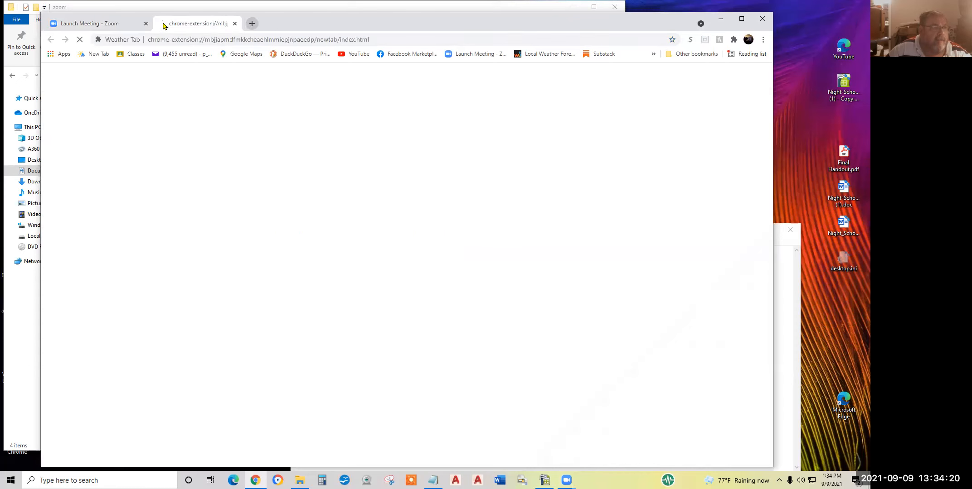
click(240, 41)
text(aut)
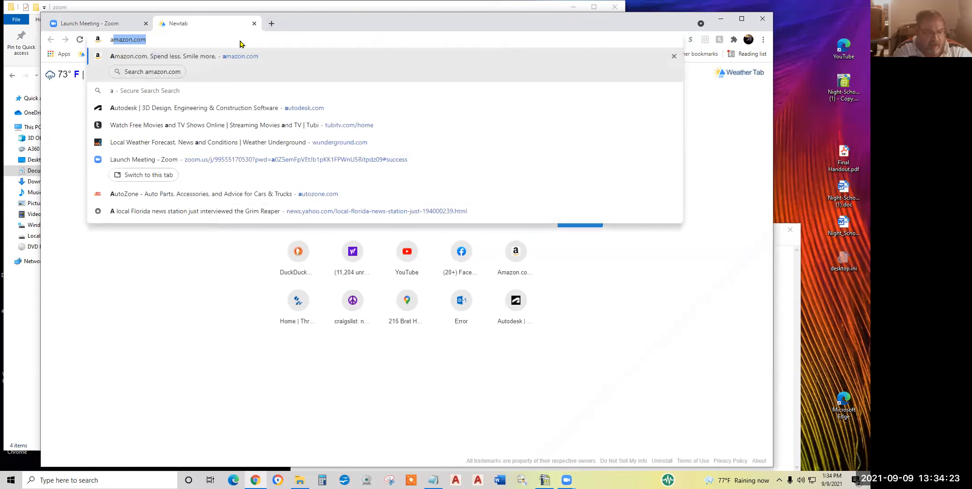
text(odesk)
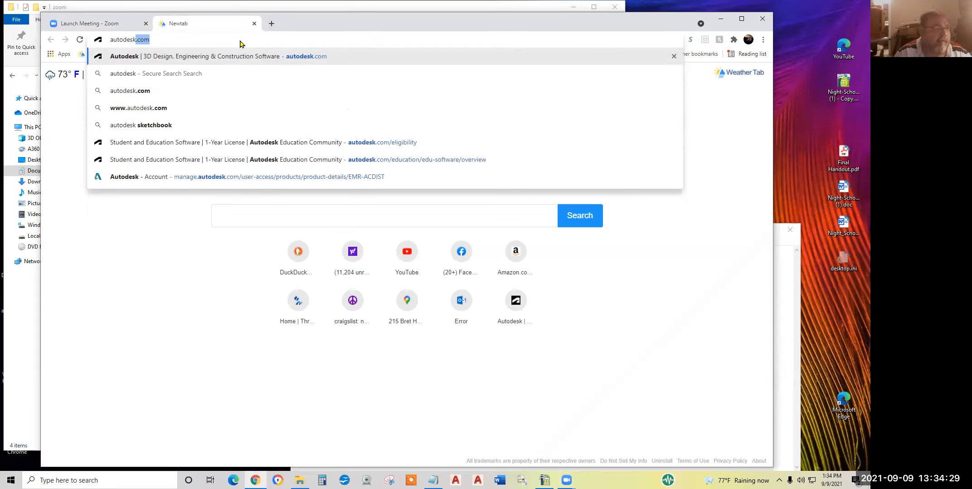
key(Return)
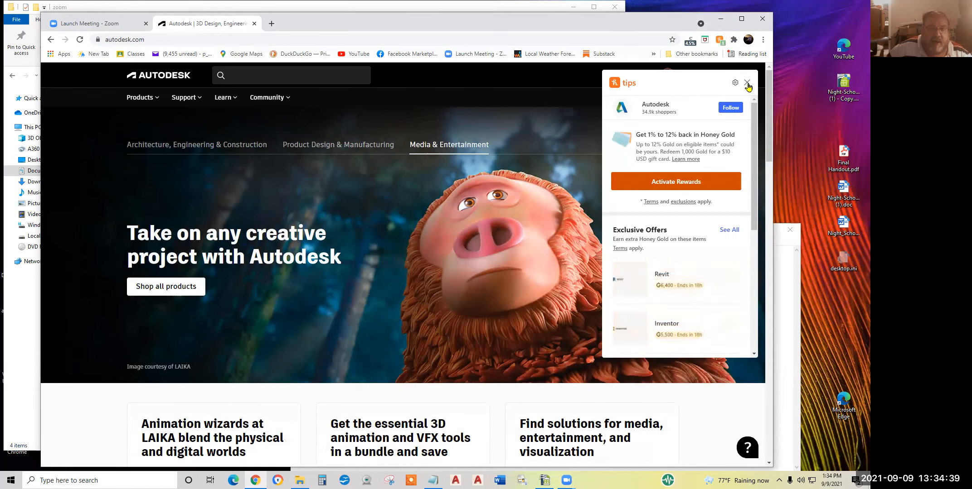
click(747, 83)
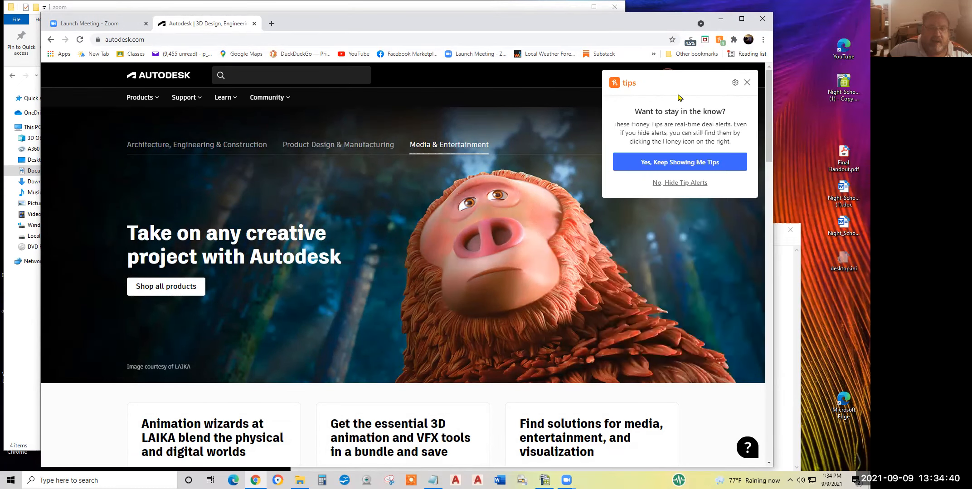
click(747, 83)
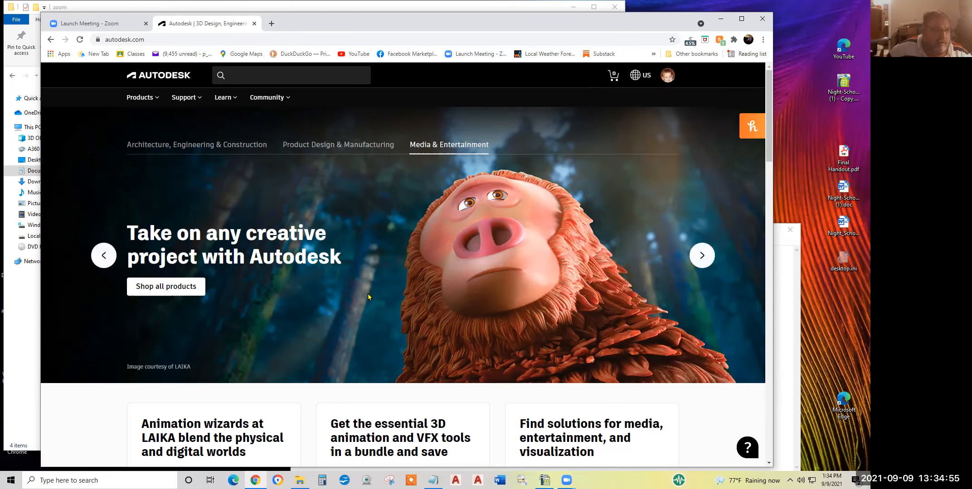
Open the free software for students page from the Education section of the Autodesk homepage.
scroll(368, 298, down, 5)
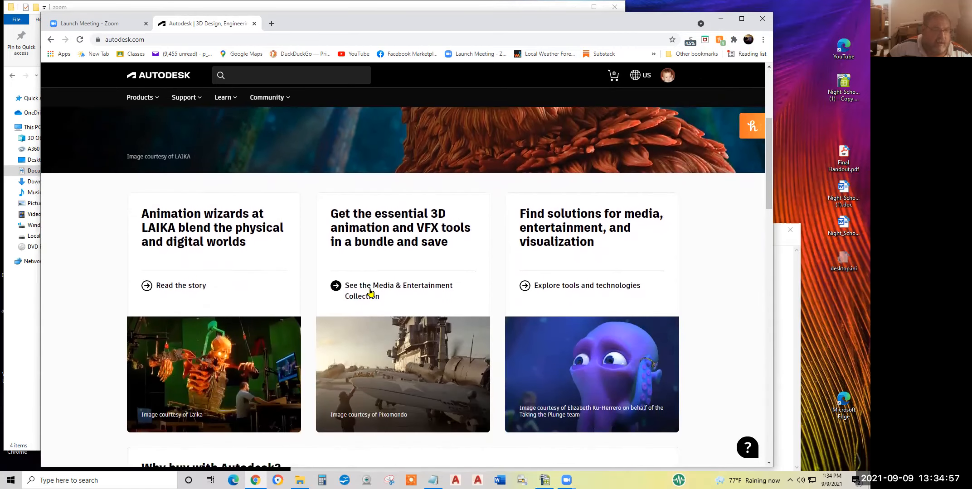
scroll(371, 293, up, 5)
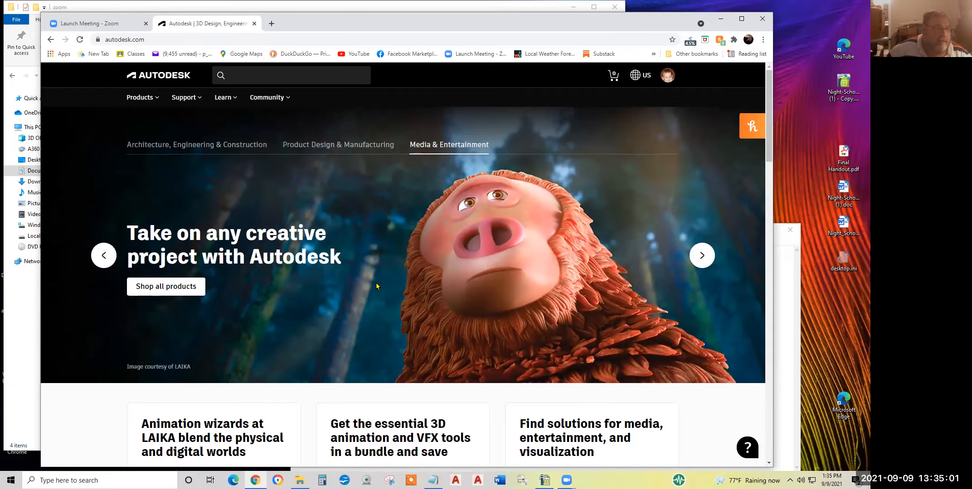
scroll(376, 286, down, 10)
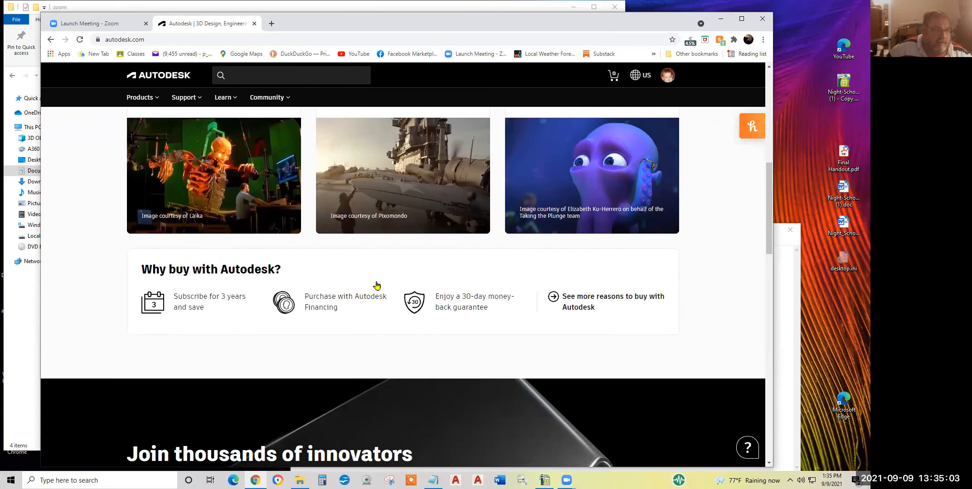
scroll(376, 286, down, 3)
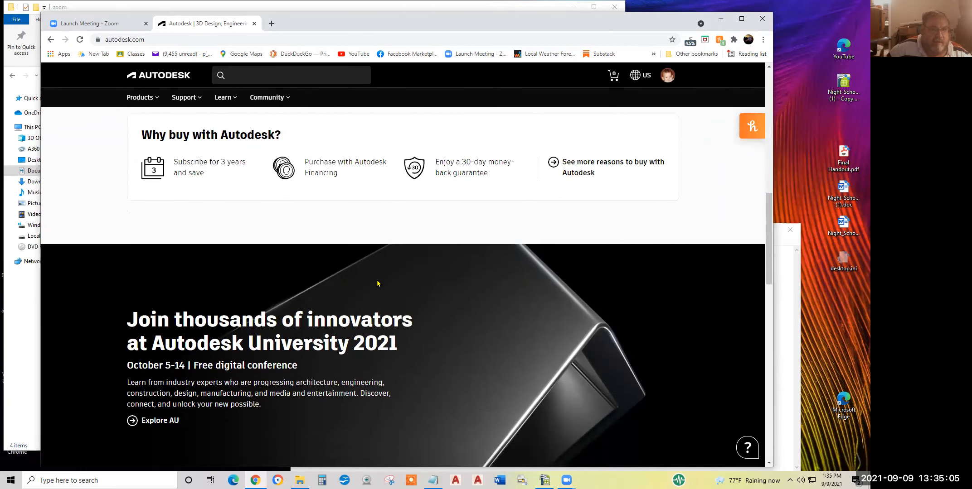
scroll(379, 284, down, 9)
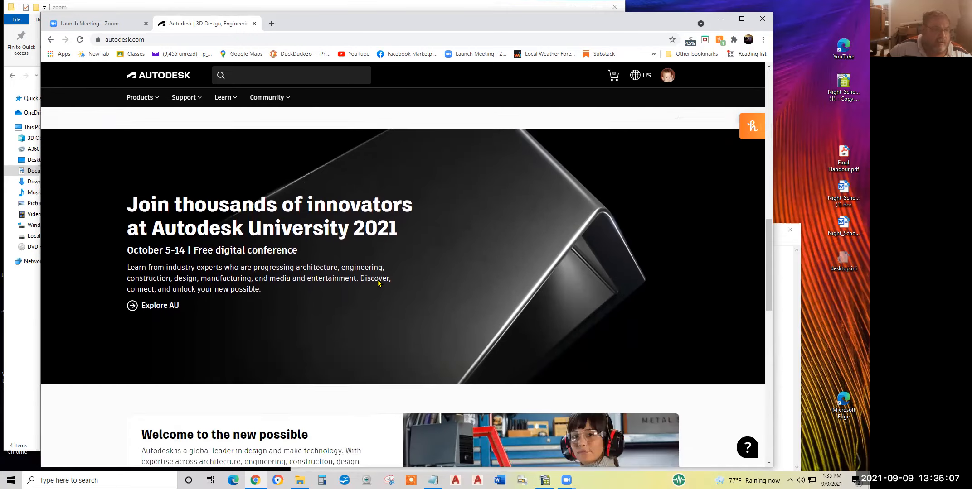
scroll(378, 284, down, 3)
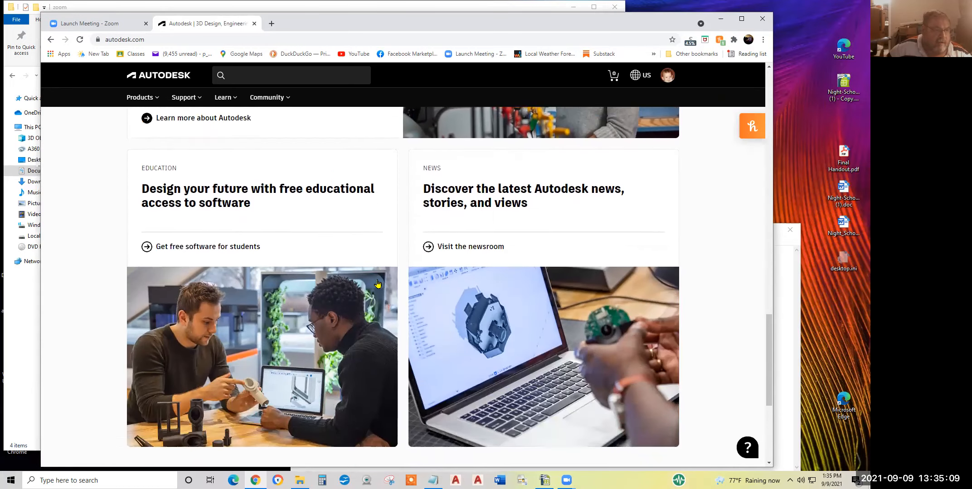
scroll(377, 283, up, 1)
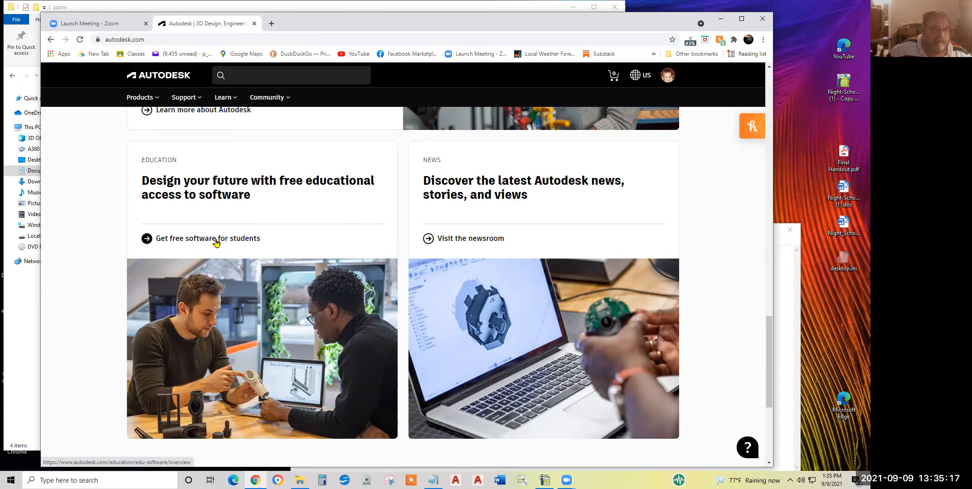
scroll(223, 254, down, 5)
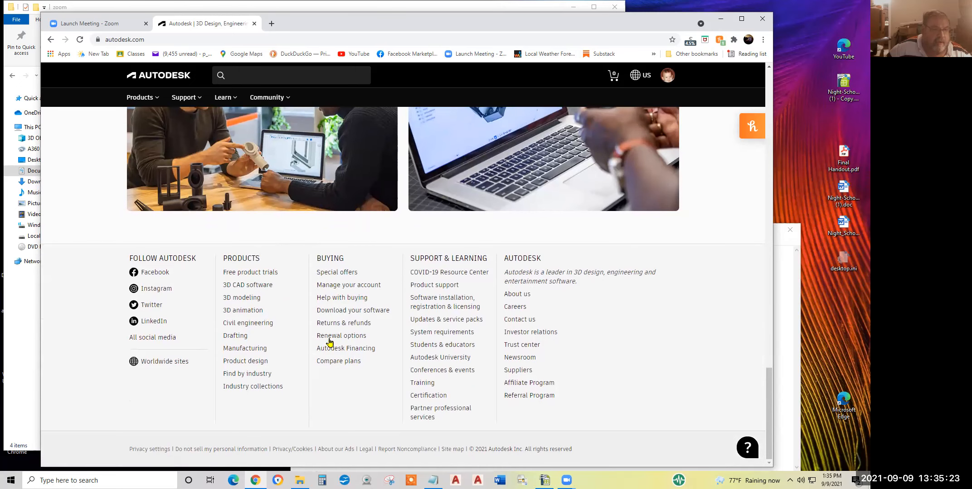
scroll(288, 240, up, 3)
scroll(283, 243, up, 2)
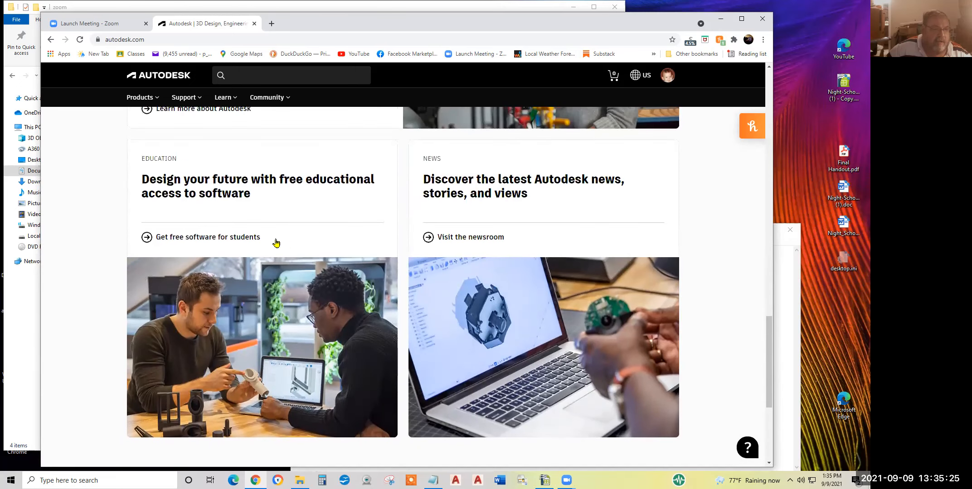
click(205, 237)
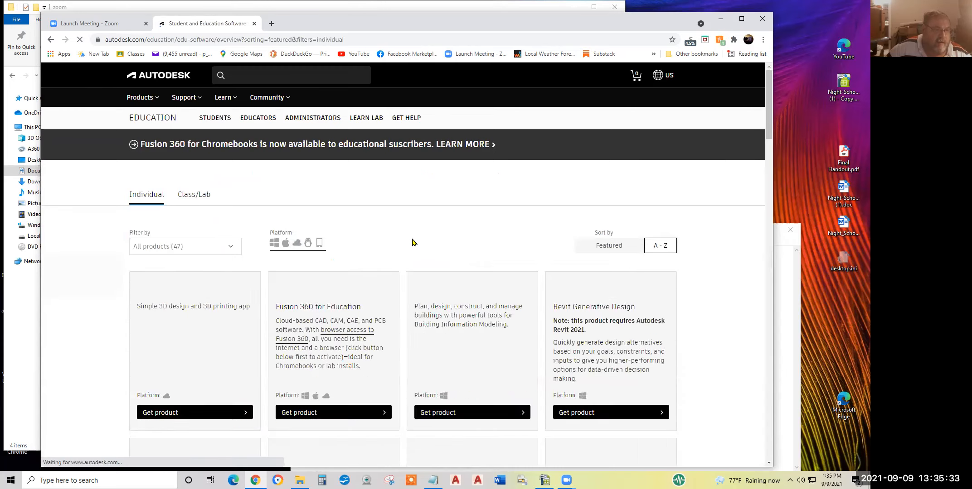
Get the AutoCAD for Mac product from the education software list and download its 2022 English version.
scroll(413, 242, down, 8)
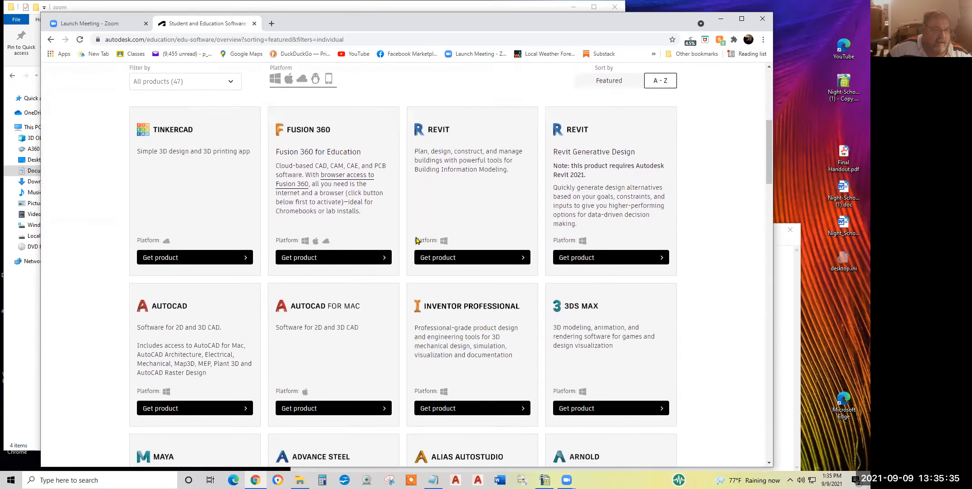
scroll(417, 240, down, 1)
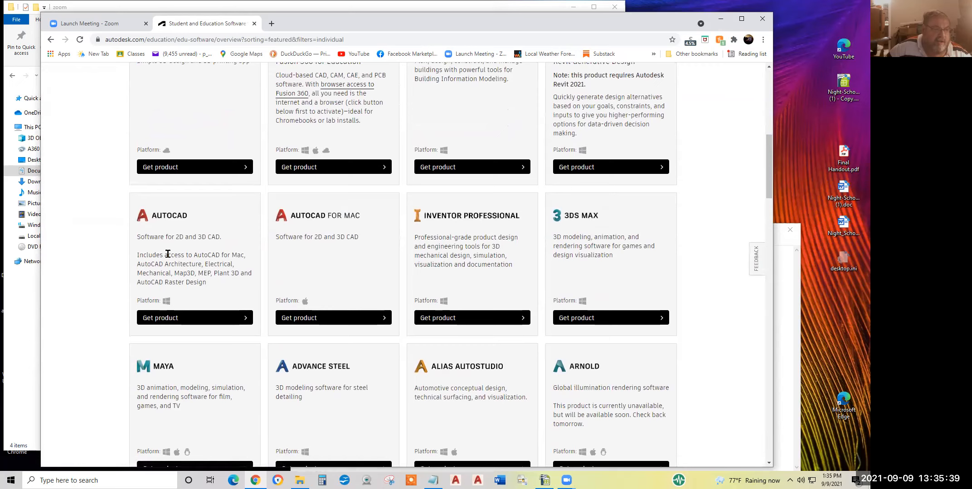
drag(164, 255, 246, 259)
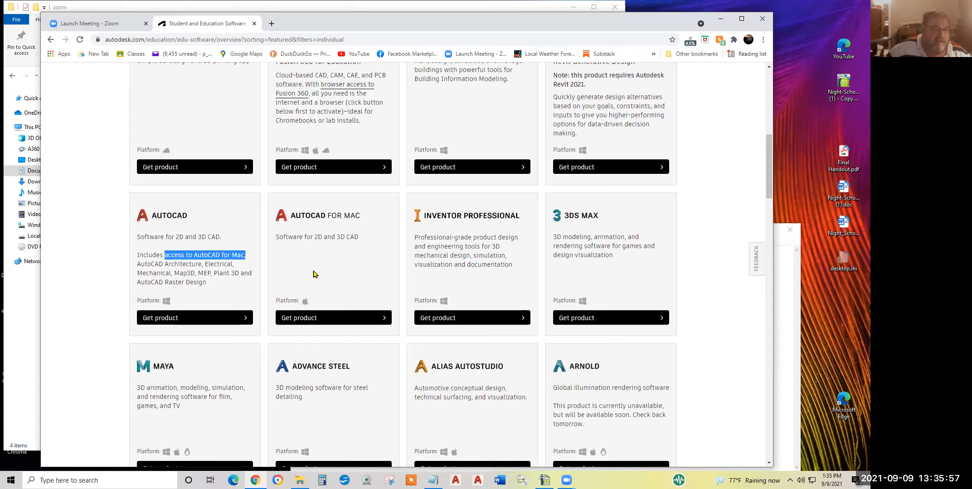
click(322, 320)
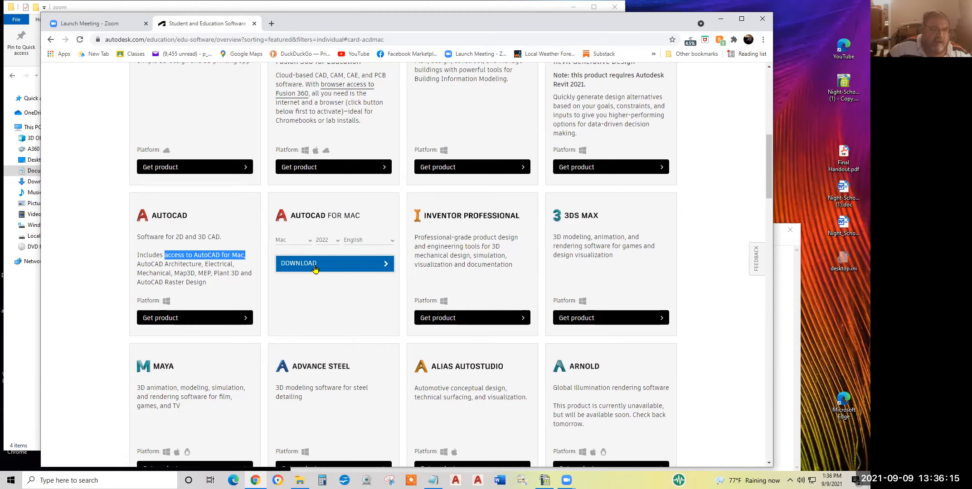
click(315, 267)
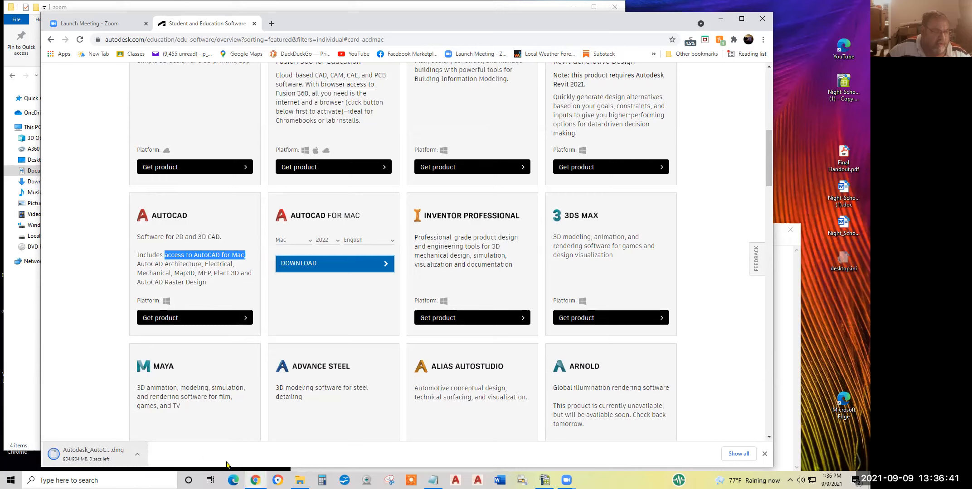
Switch to File Explorer, check the Downloads folder for the AutoCAD macOS installer, and close the window.
mouse_move(300, 480)
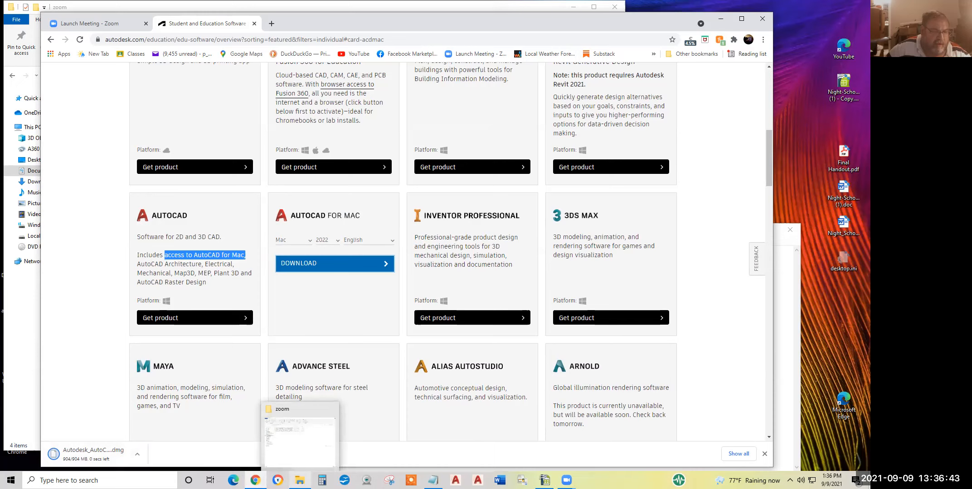
click(278, 429)
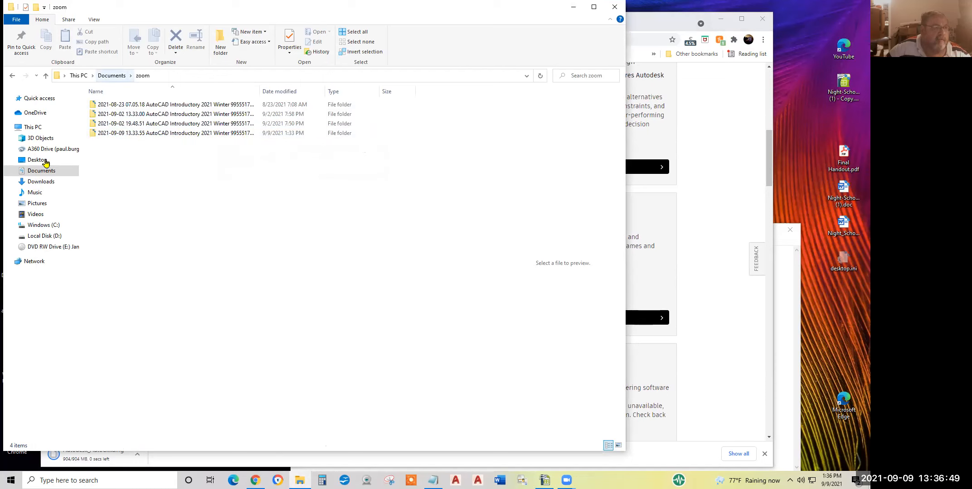
click(41, 183)
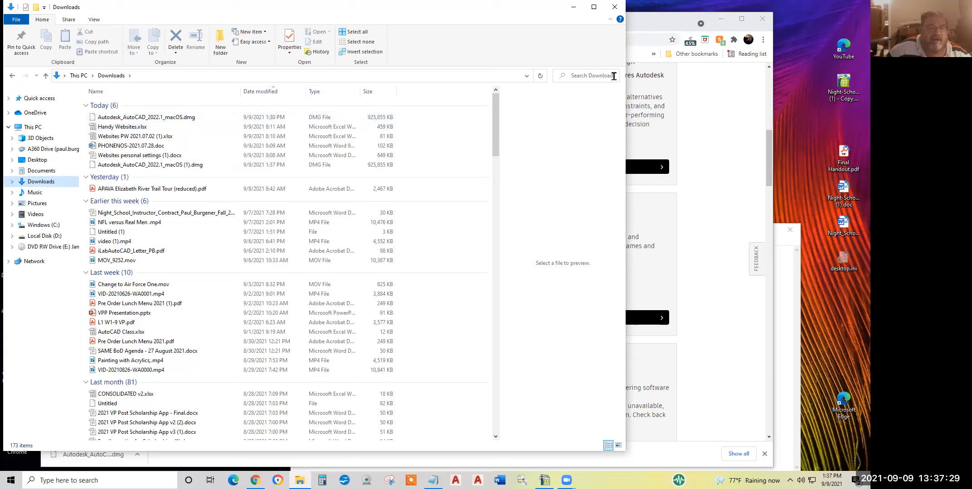
click(615, 7)
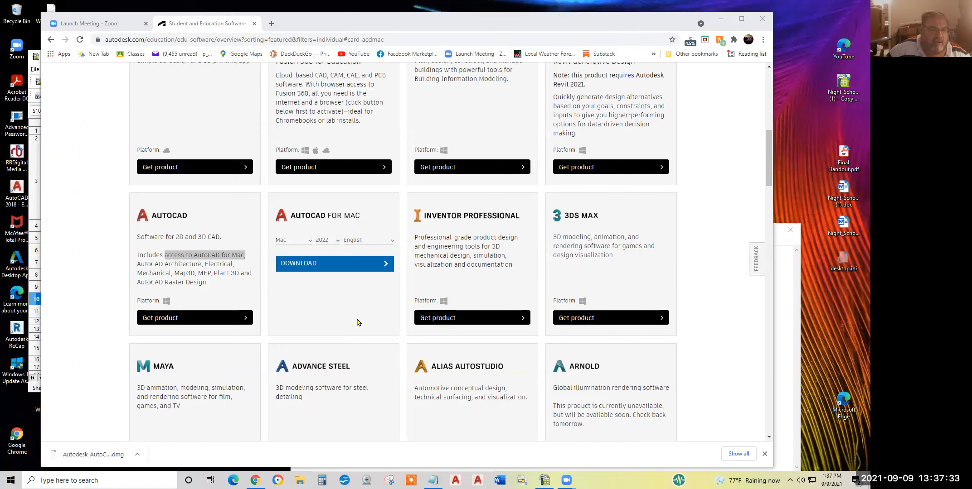
Get the standard AutoCAD product from the education software list and open its operating system choices.
scroll(357, 323, down, 3)
scroll(356, 322, down, 1)
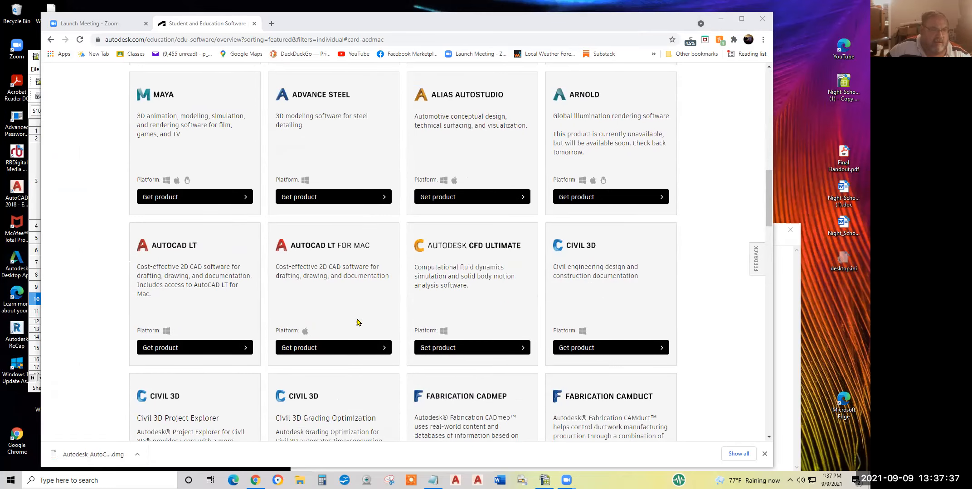
scroll(356, 323, down, 2)
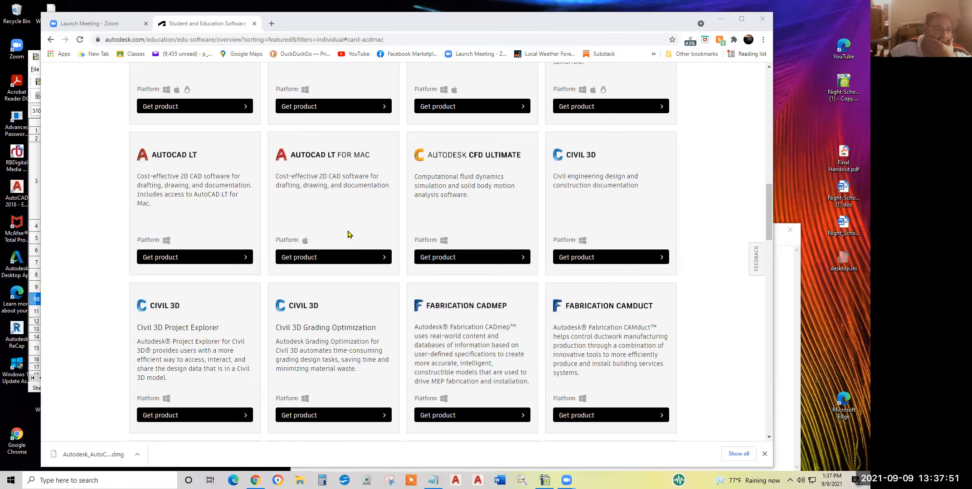
scroll(348, 234, up, 3)
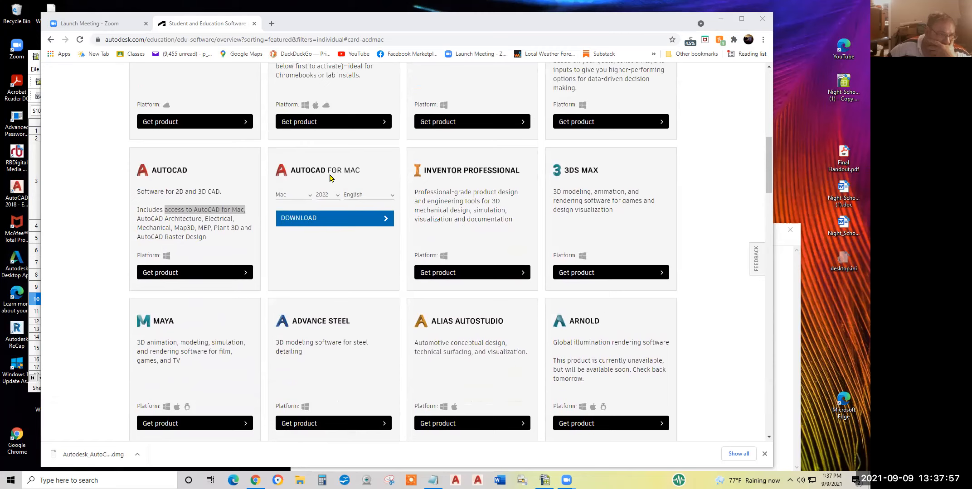
click(185, 274)
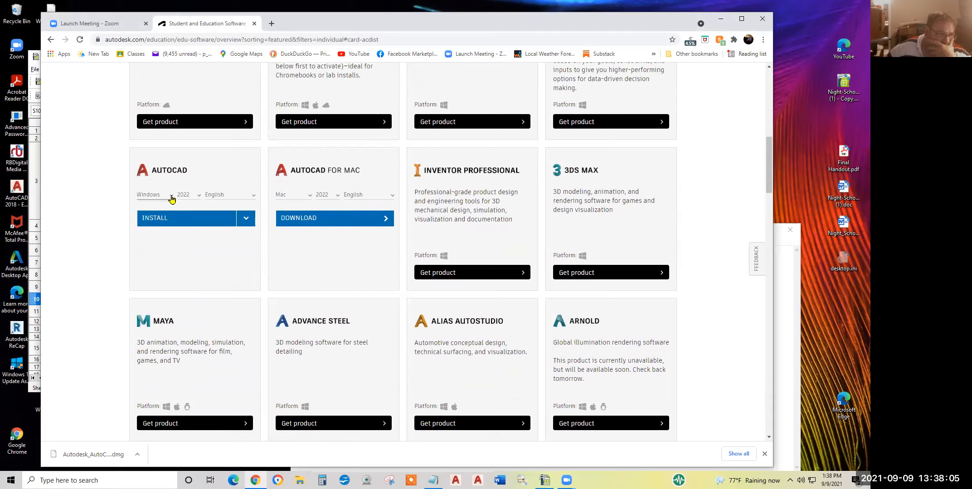
click(172, 198)
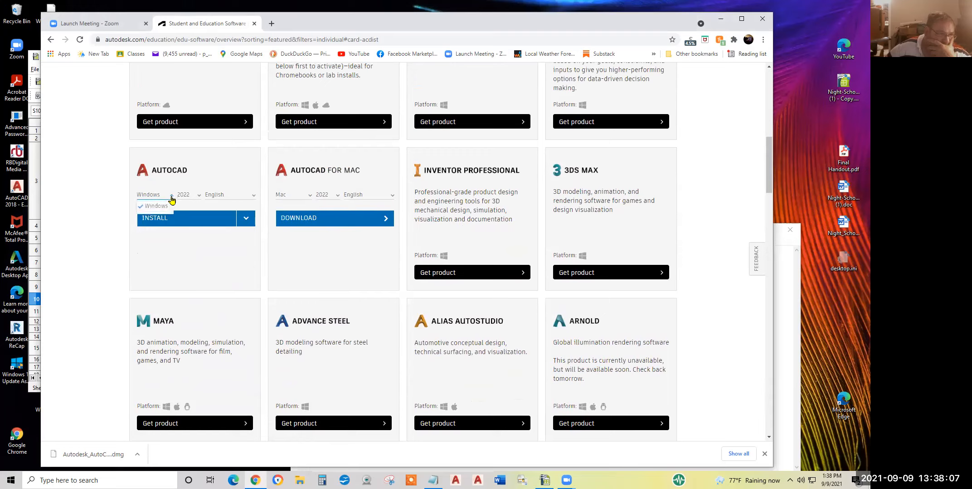